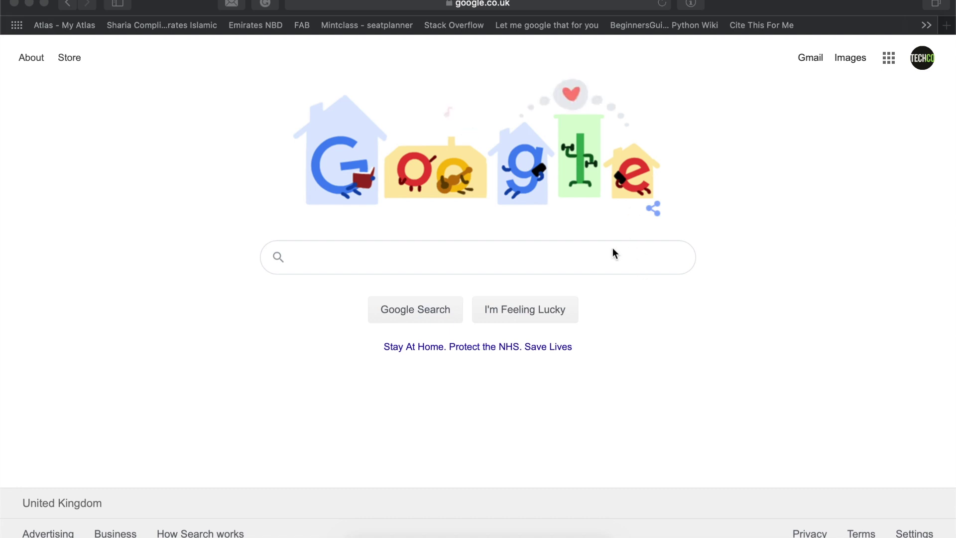
# Activate Safari and place the cursor in the empty google.co.uk search box
pyautogui.click(588, 257)
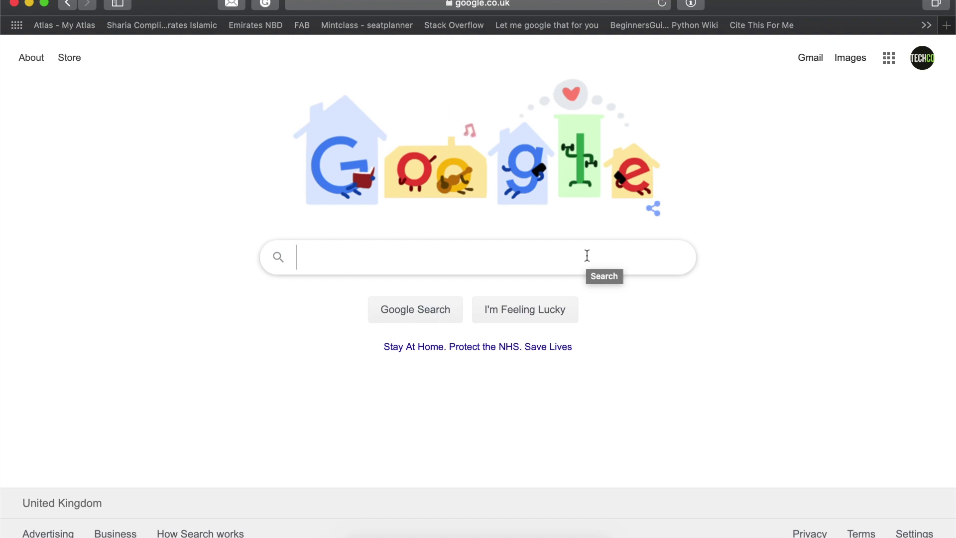
# Search Google for 'office 365' and open the Office 365 Login result
pyautogui.write('office 365')
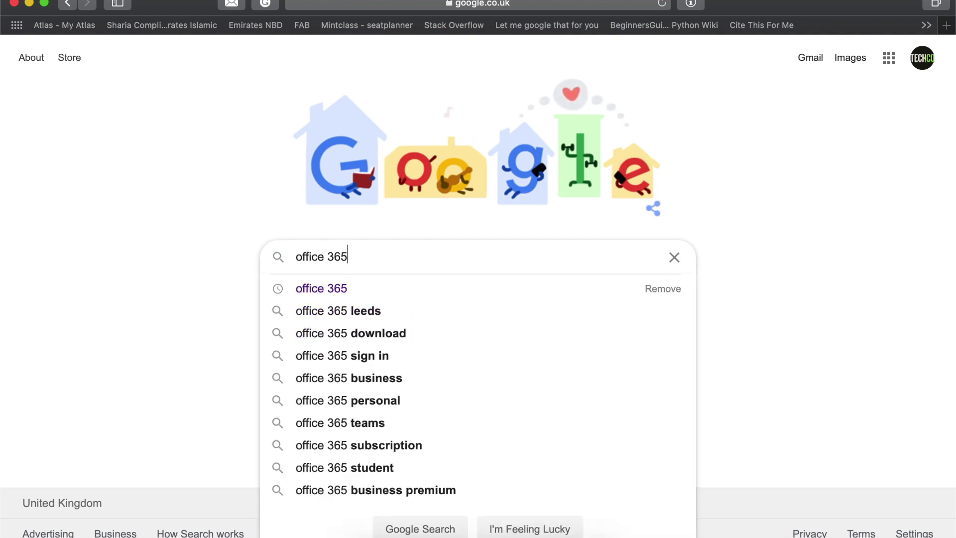
pyautogui.press('Return')
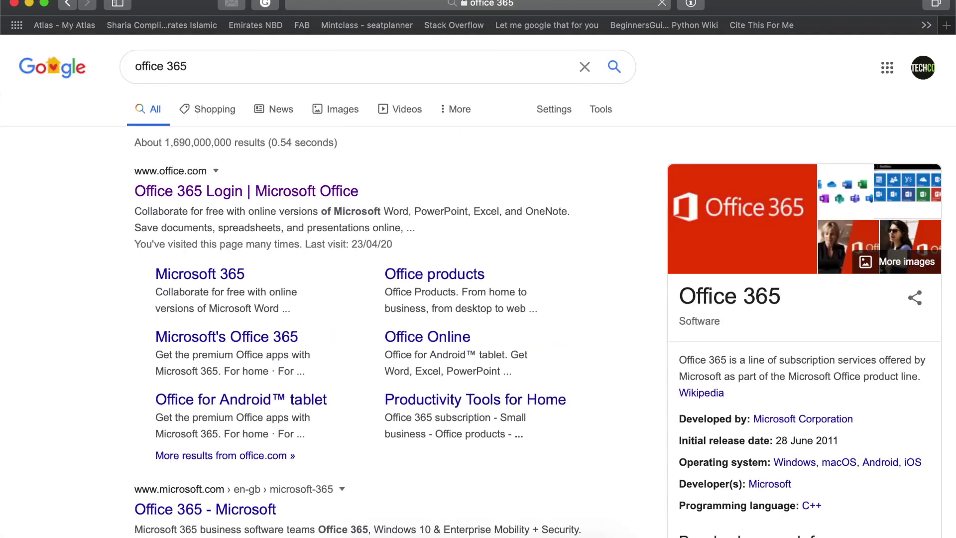
pyautogui.click(298, 199)
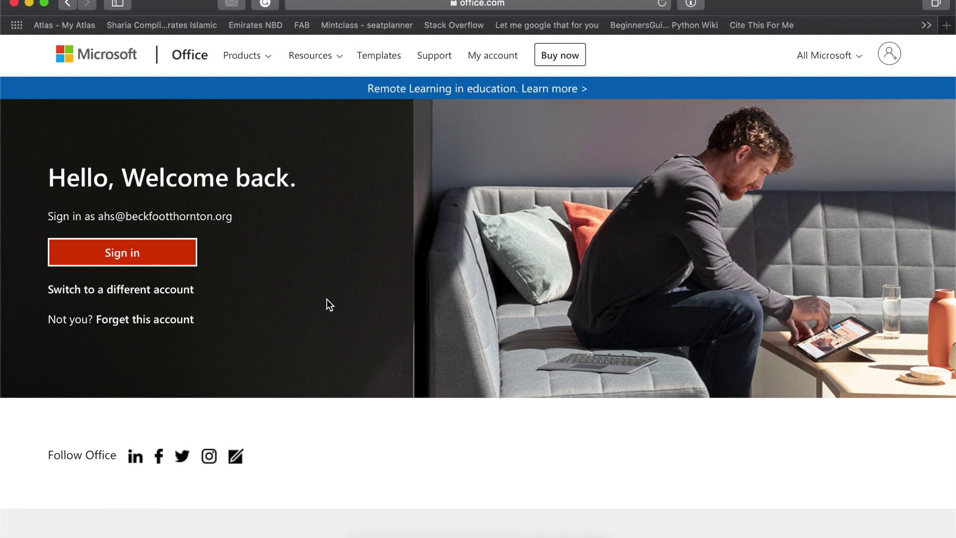
# Start signing in from the account icon at the top right of Office.com
pyautogui.click(891, 58)
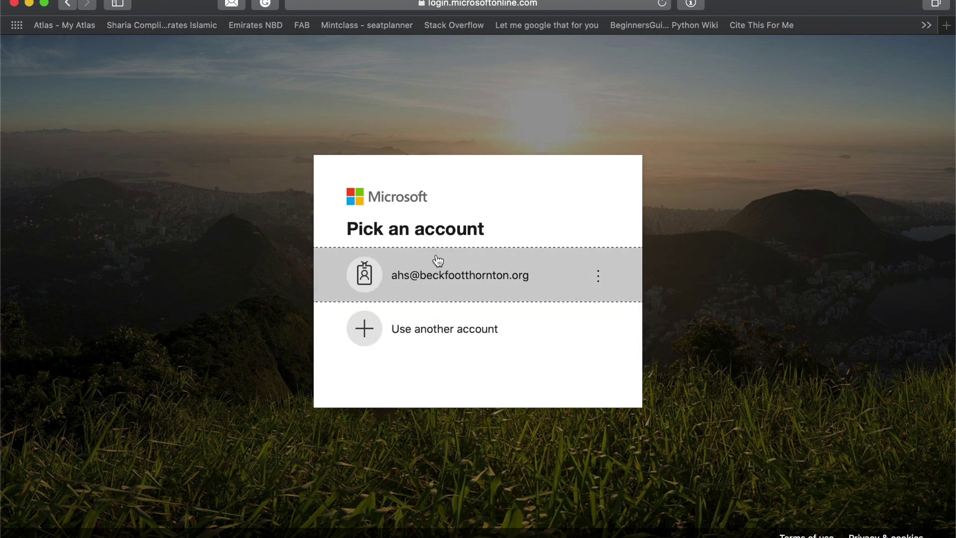
# Choose 'Use another account' and enter the student's full school e-mail address in the account field
pyautogui.click(404, 322)
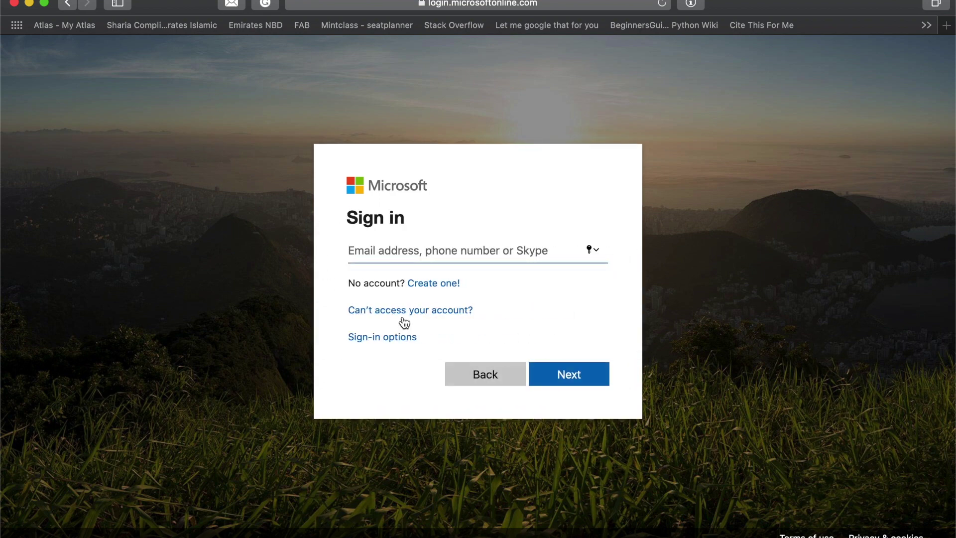
pyautogui.click(428, 246)
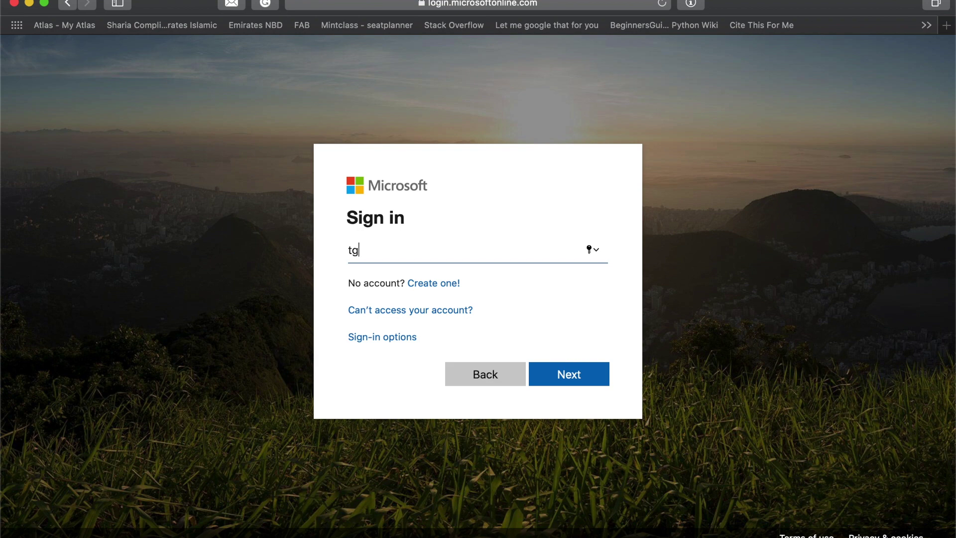
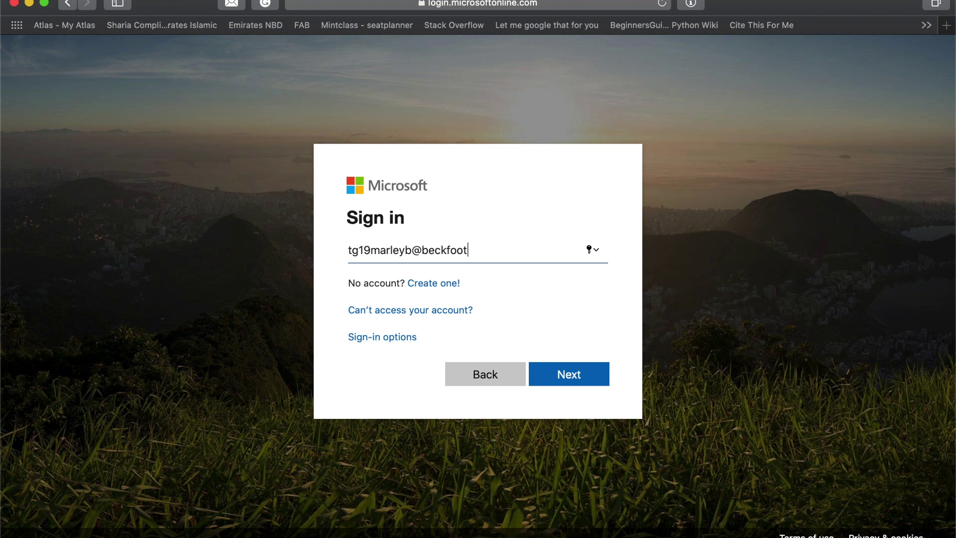
pyautogui.click(349, 250)
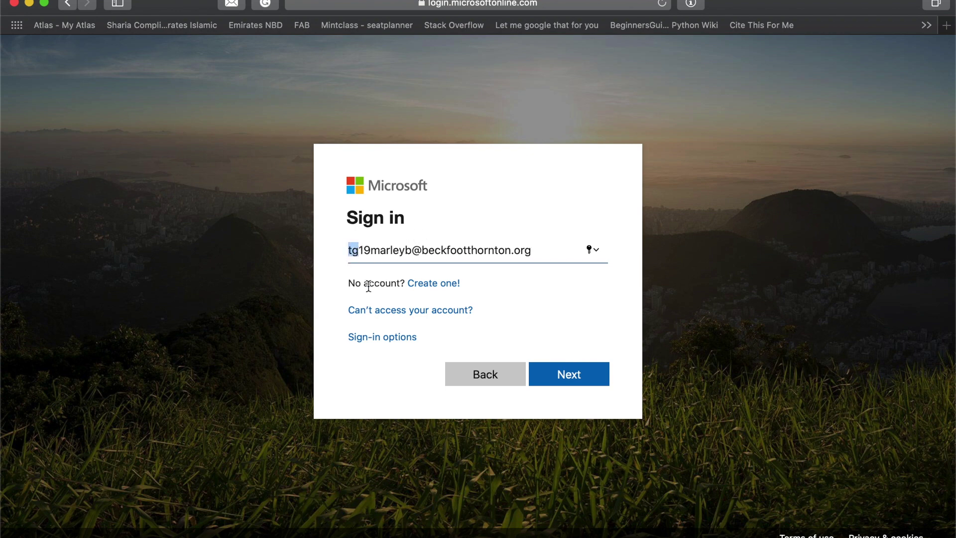
# Highlight the e-mail's initials, digits, surname, final initial and school domain in turn, then go back
pyautogui.write('t')
pyautogui.moveTo(349, 255); pyautogui.dragTo(357, 253)
pyautogui.moveTo(359, 249); pyautogui.dragTo(371, 251)
pyautogui.click(374, 250)
pyautogui.moveTo(373, 251); pyautogui.dragTo(405, 251)
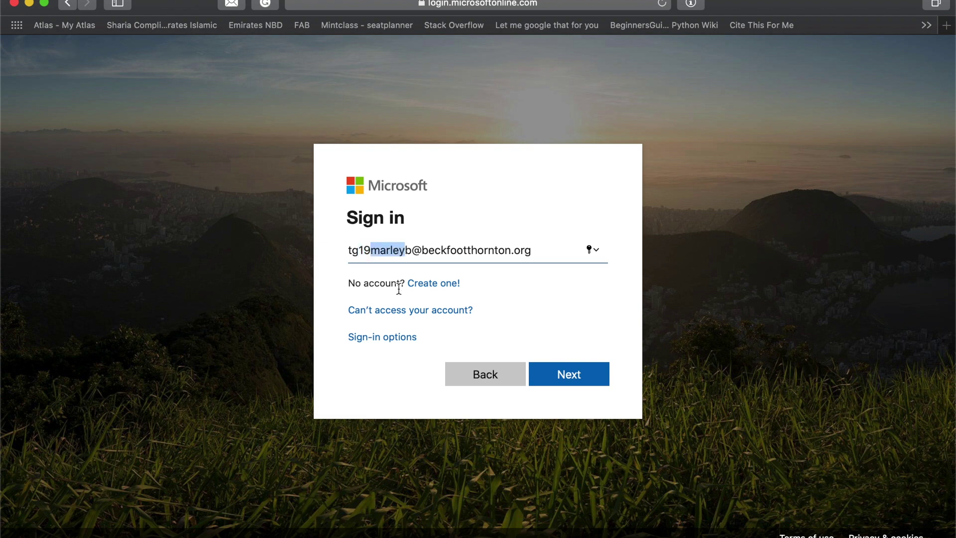
pyautogui.click(412, 249)
pyautogui.moveTo(413, 249); pyautogui.dragTo(407, 249)
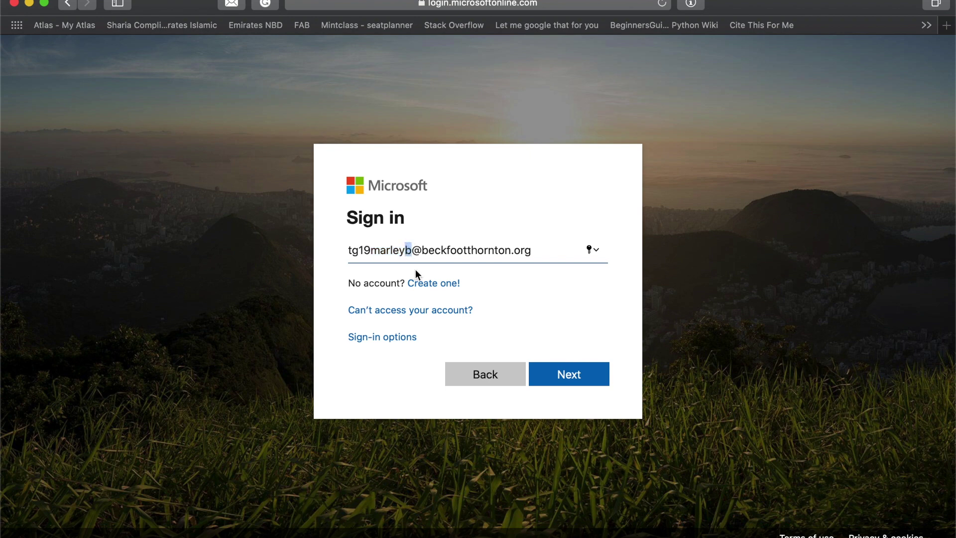
pyautogui.click(413, 249)
pyautogui.moveTo(413, 251); pyautogui.dragTo(535, 248)
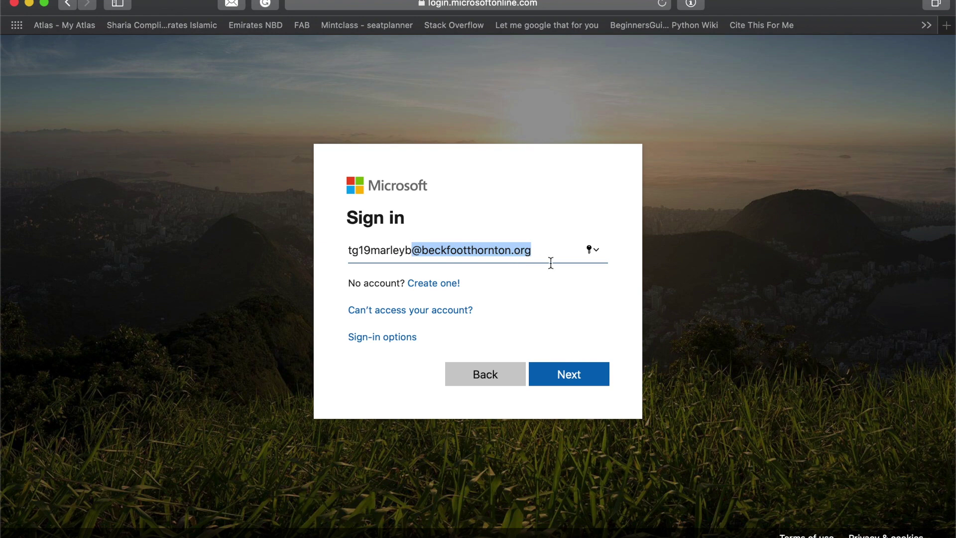
pyautogui.click(549, 255)
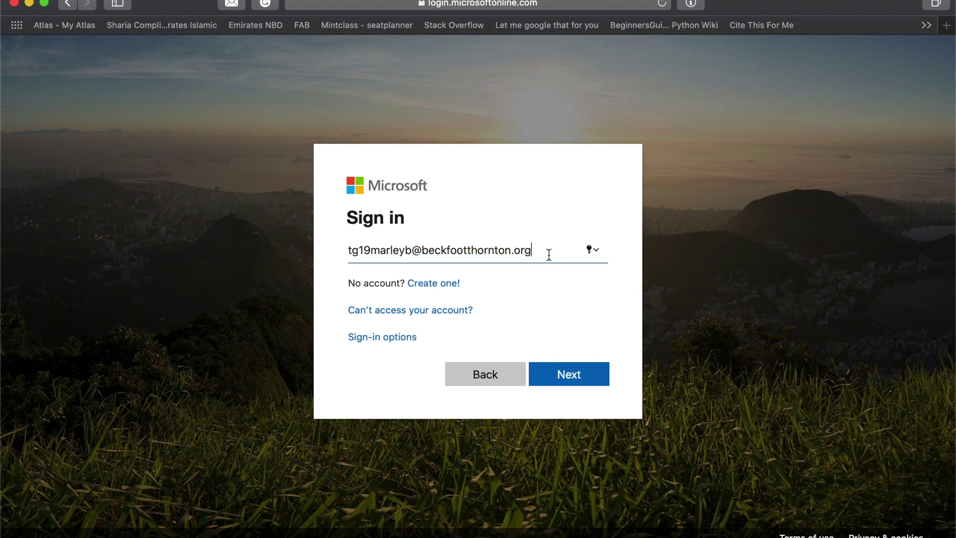
pyautogui.click(492, 382)
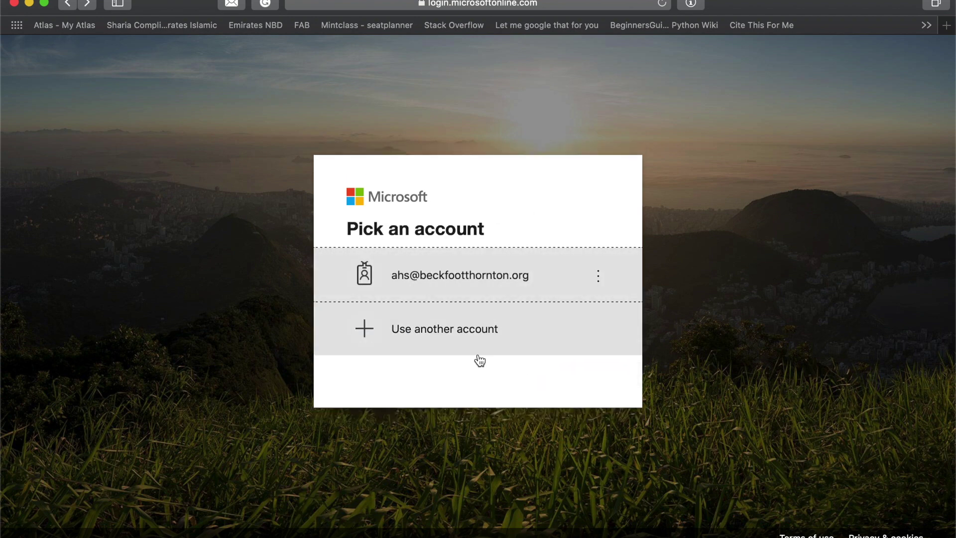
# Pick the saved school account, autofill its stored password and sign in to Beckfoot Trust
pyautogui.click(511, 278)
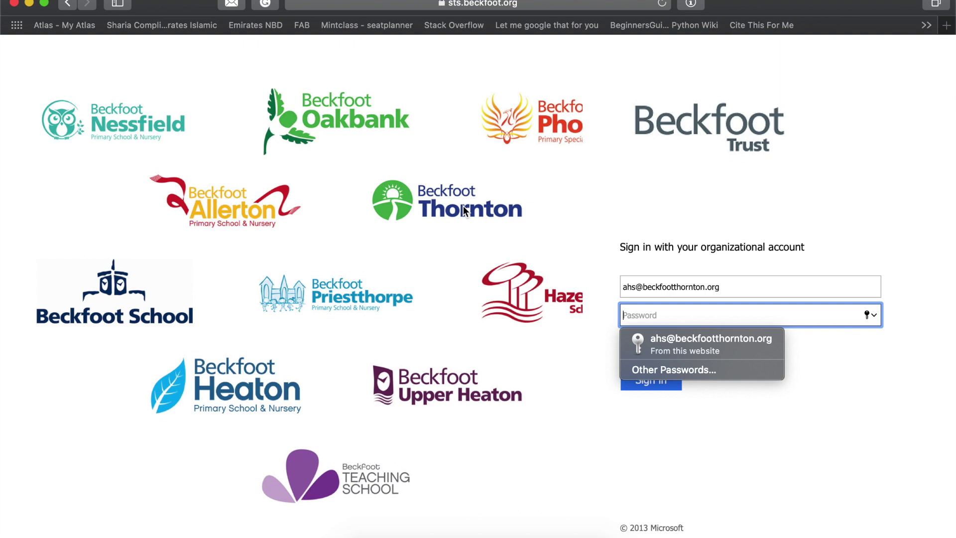
pyautogui.click(671, 344)
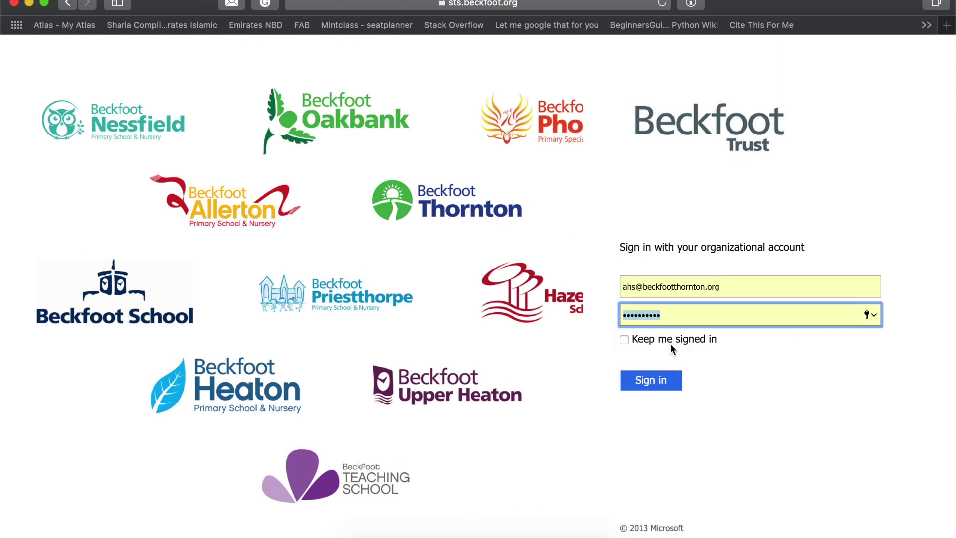
pyautogui.click(705, 313)
pyautogui.click(660, 385)
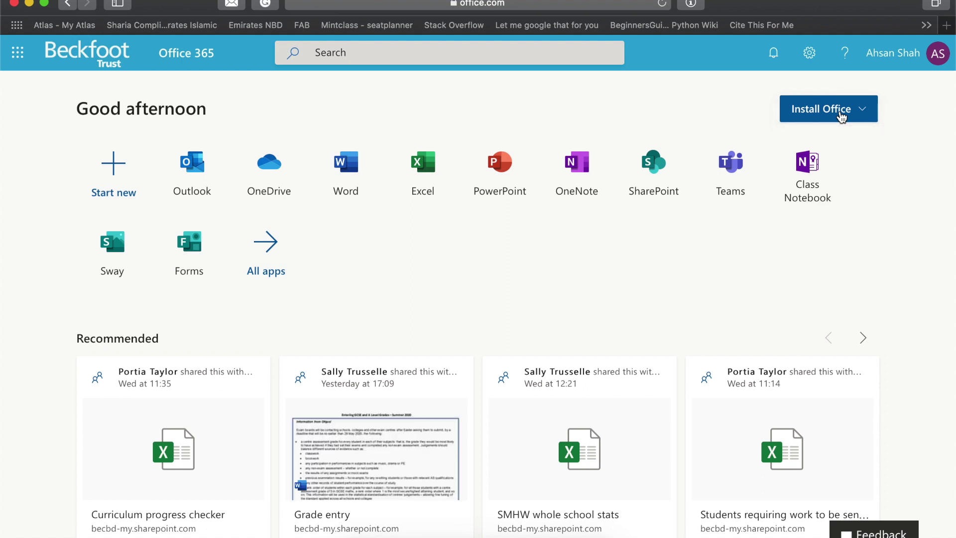
# Choose 'Office 365 apps' from the Install Office menu to start the installer download
pyautogui.click(841, 116)
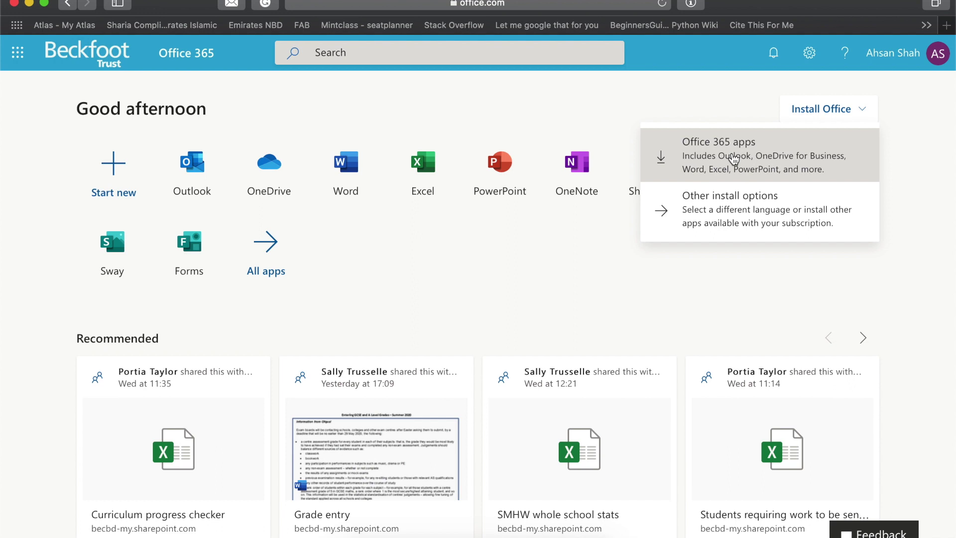
pyautogui.click(781, 155)
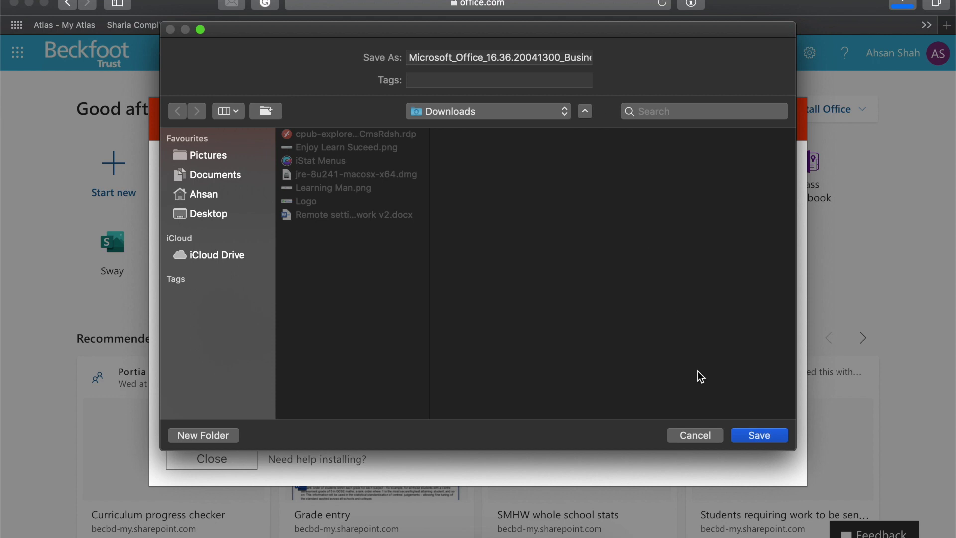
# Save the Microsoft_Office Business installer to Downloads and check its progress in Safari's Downloads list
pyautogui.click(752, 438)
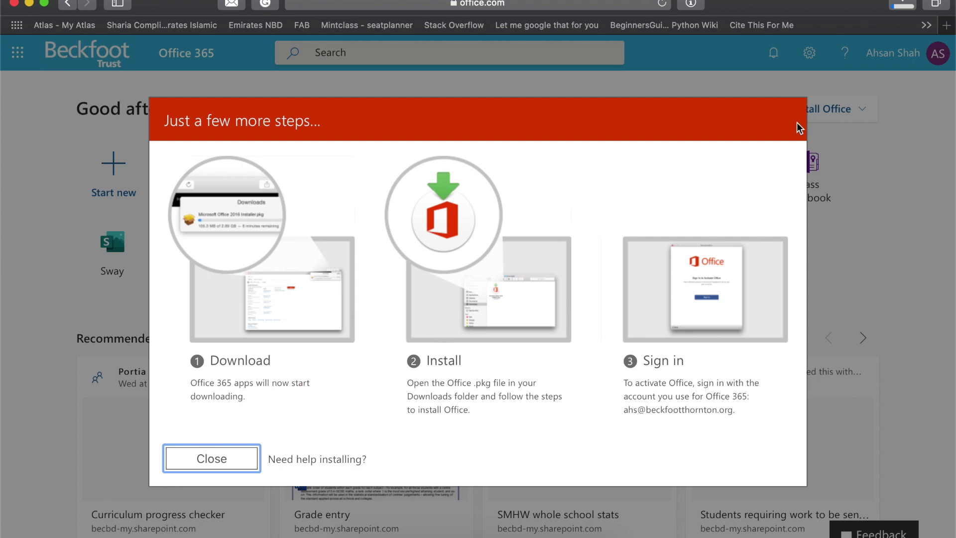
pyautogui.click(903, 6)
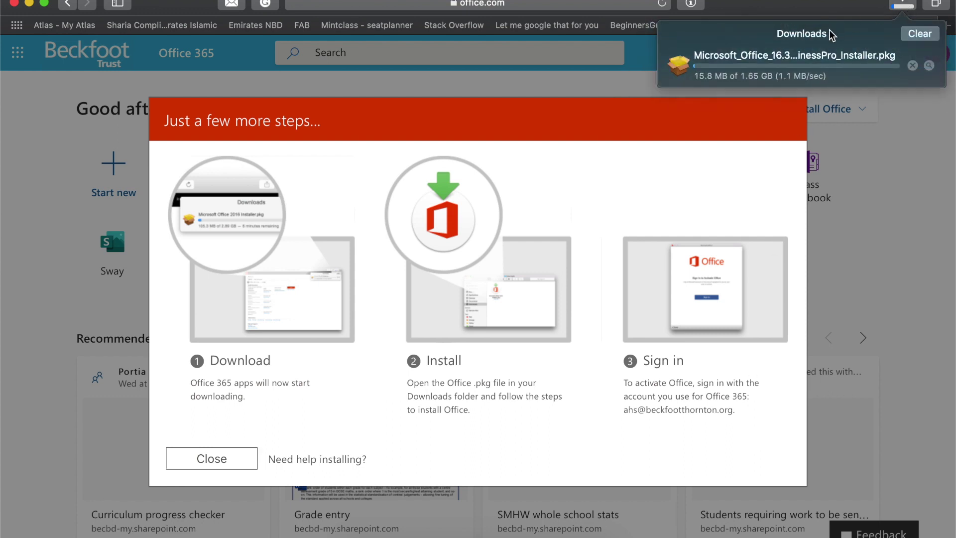